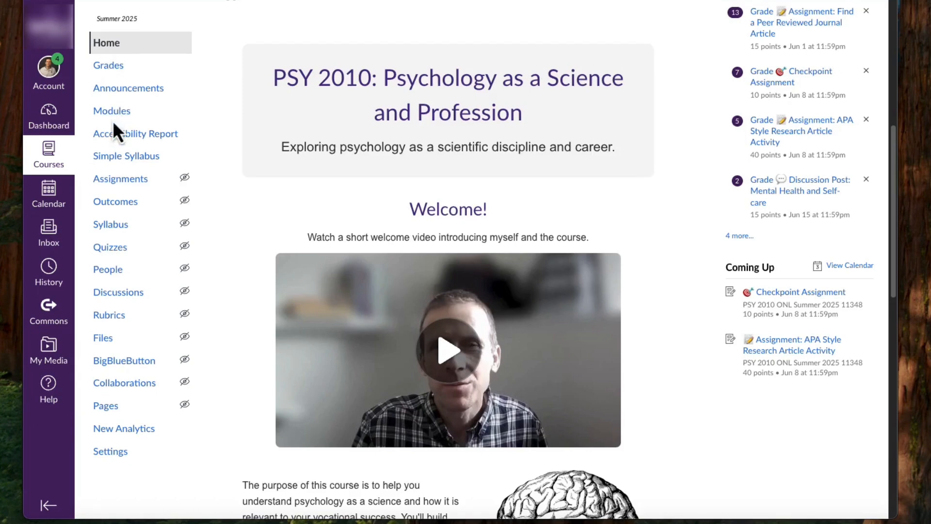
# - Open the lower Sample New Quiz among the course's quizzes and save its assignment details to enter the quiz builder
pyautogui.click(115, 248)
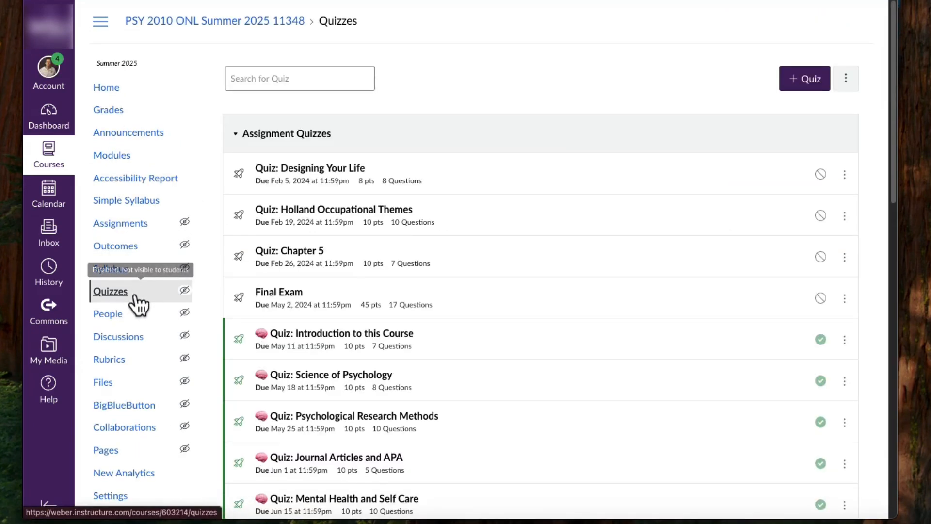
pyautogui.scroll(-2, 504, 203)
pyautogui.scroll(-10, 503, 208)
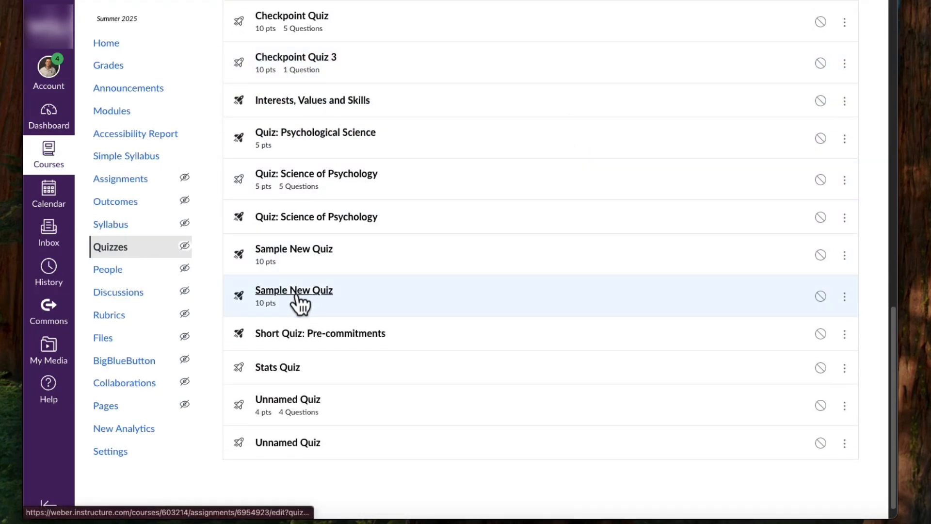
pyautogui.click(296, 293)
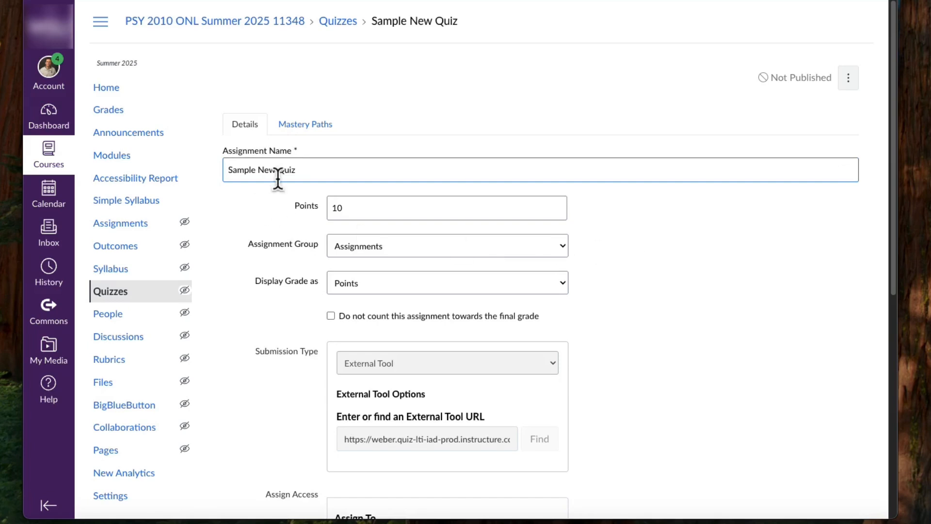
pyautogui.scroll(-8, 683, 184)
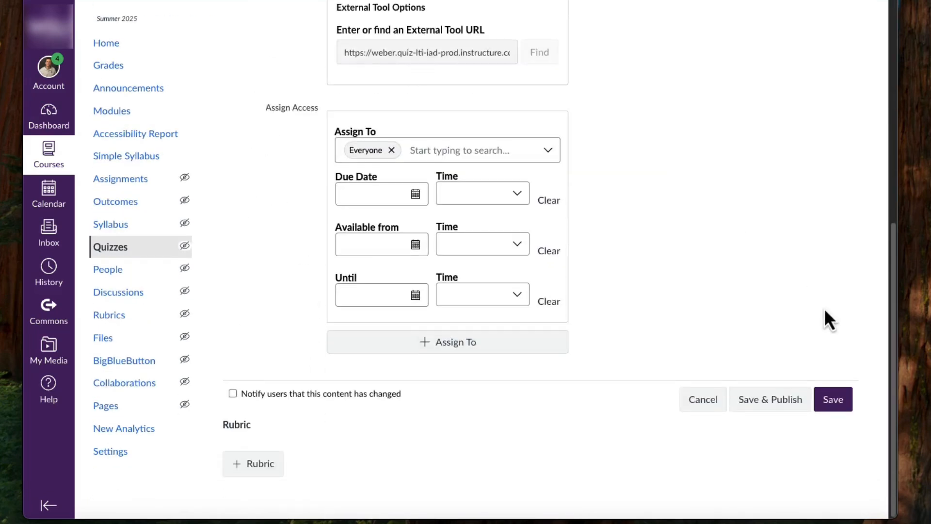
pyautogui.click(833, 399)
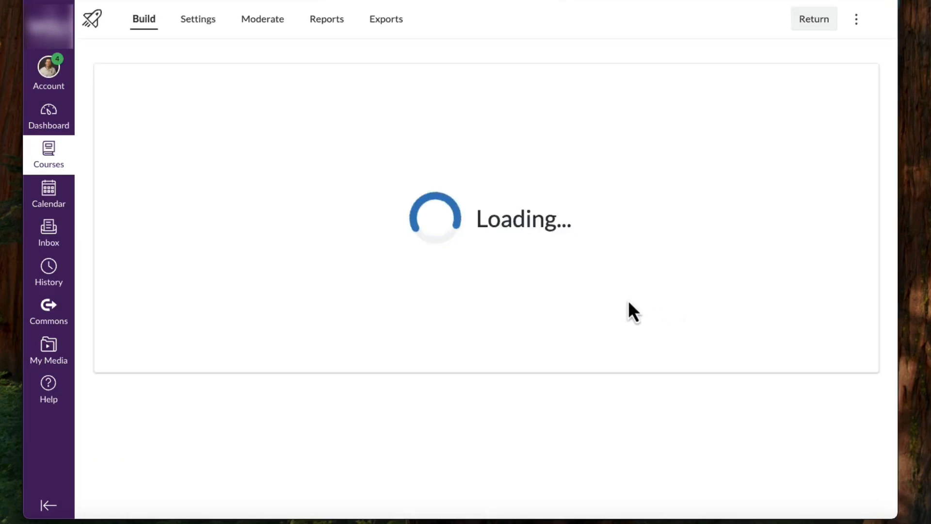
# - Insert a Hot Spot question before the Categorization question and title it "Identify the Limbic System"
pyautogui.scroll(-2, 466, 291)
pyautogui.scroll(2, 367, 299)
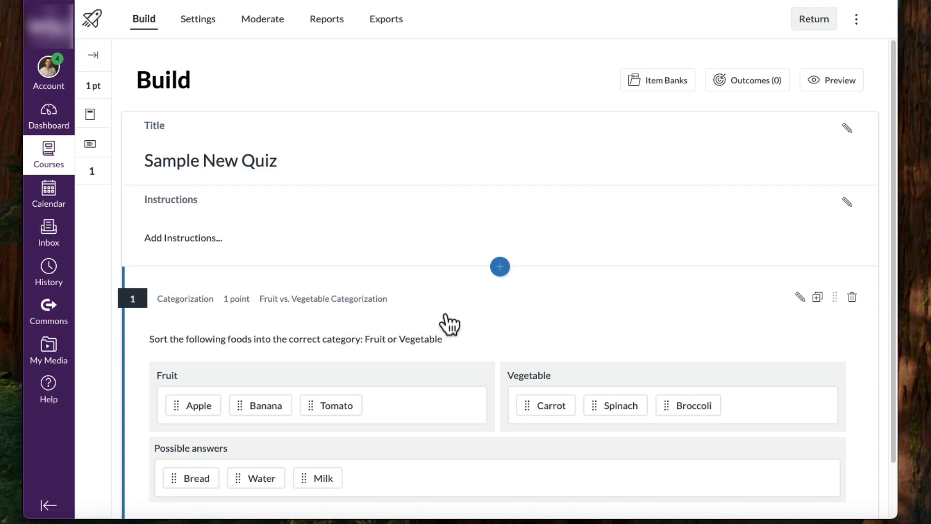
pyautogui.click(502, 273)
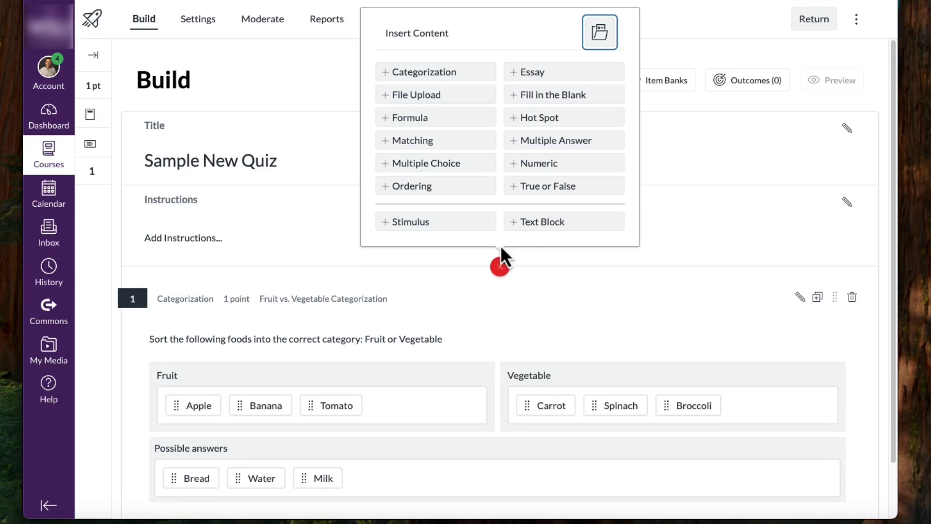
pyautogui.click(533, 122)
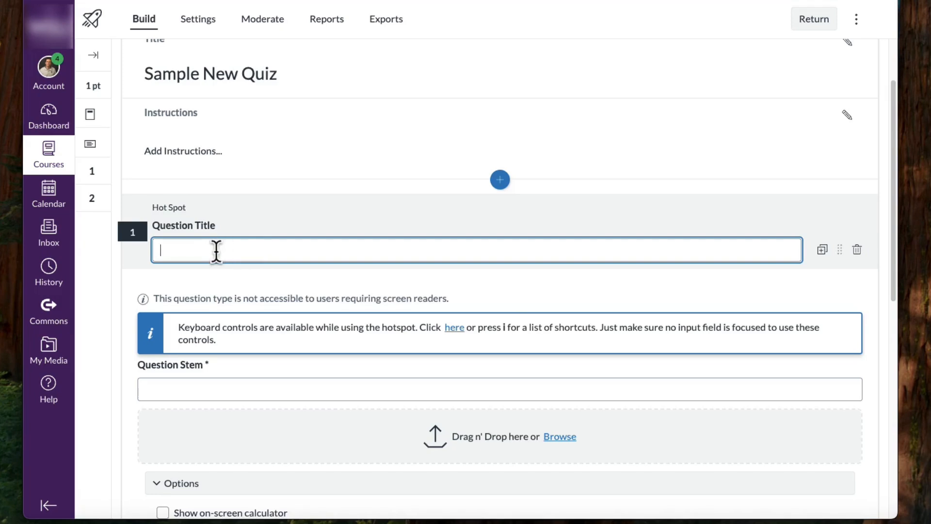
pyautogui.click(216, 250)
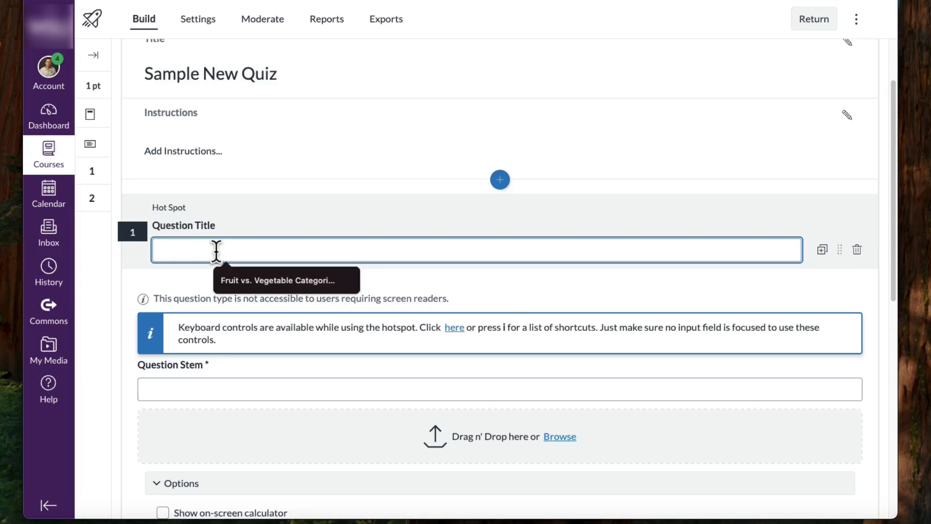
pyautogui.write('Identify the Li')
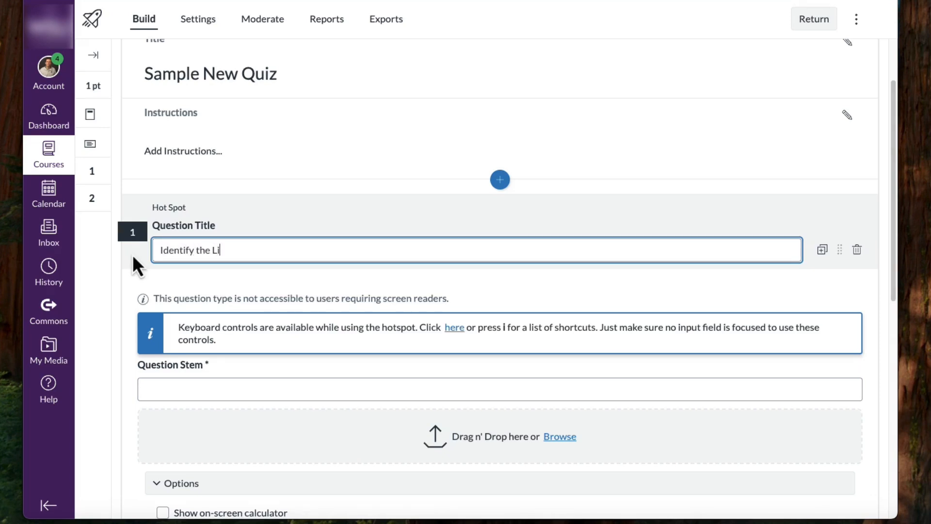
pyautogui.write('mbic System')
# - Enter the question stem "Click on the part of the brain known as the limbic system. Use the image below to help you."
pyautogui.scroll(-1, 254, 284)
pyautogui.scroll(-2, 254, 285)
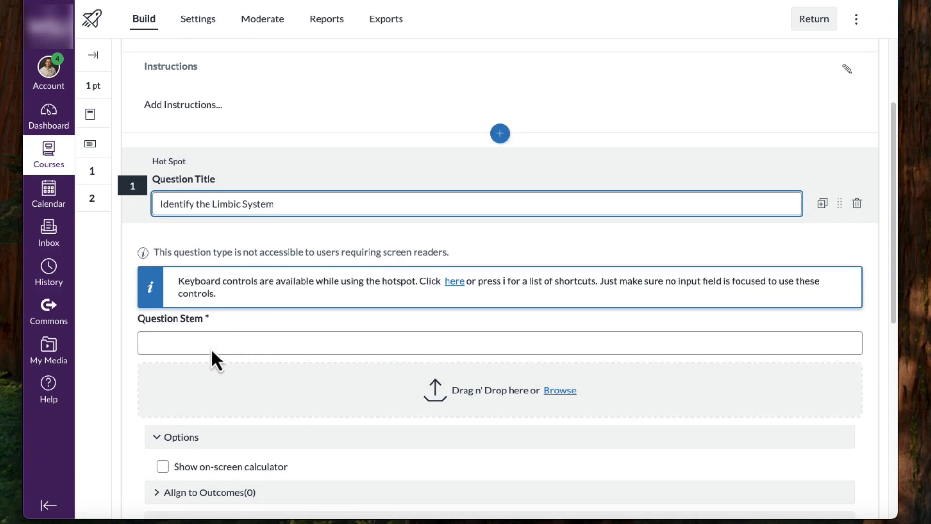
pyautogui.click(212, 349)
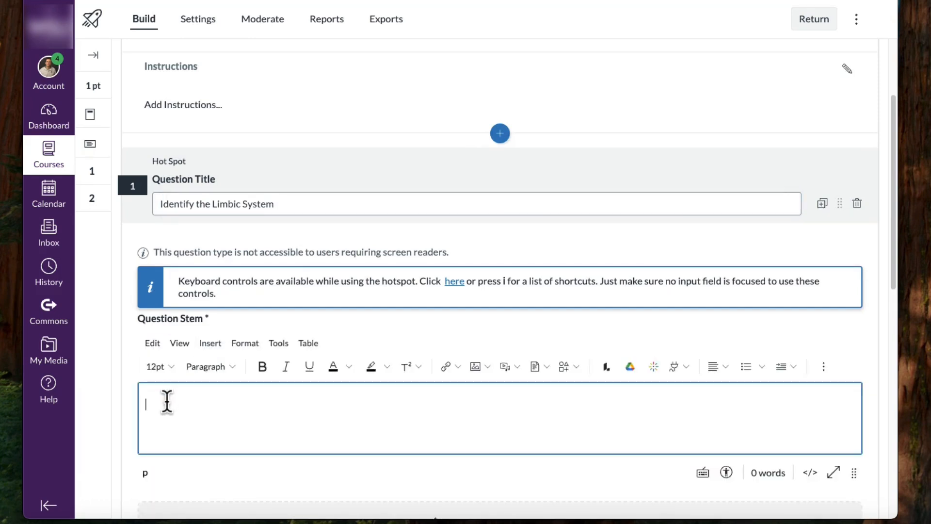
pyautogui.write('Click on the part of the brain kno')
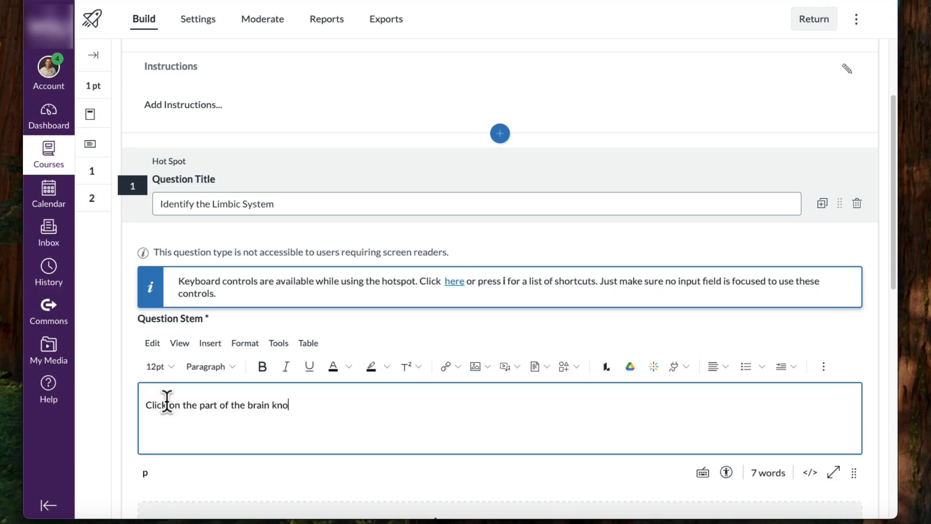
pyautogui.write('wn as the limbic system. Use the image below to help you.')
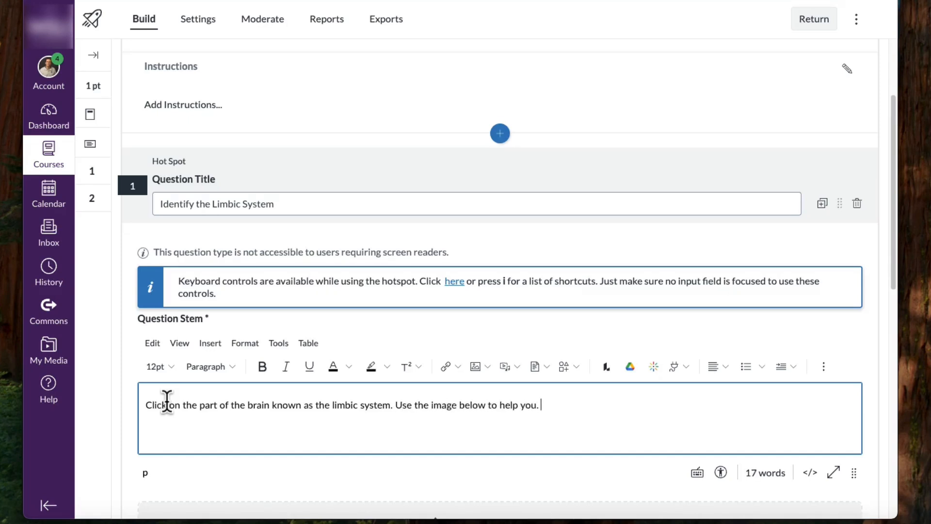
pyautogui.scroll(-2, 513, 336)
pyautogui.moveTo(575, 312); pyautogui.dragTo(515, 315)
pyautogui.click(515, 315)
pyautogui.tripleClick(141, 313)
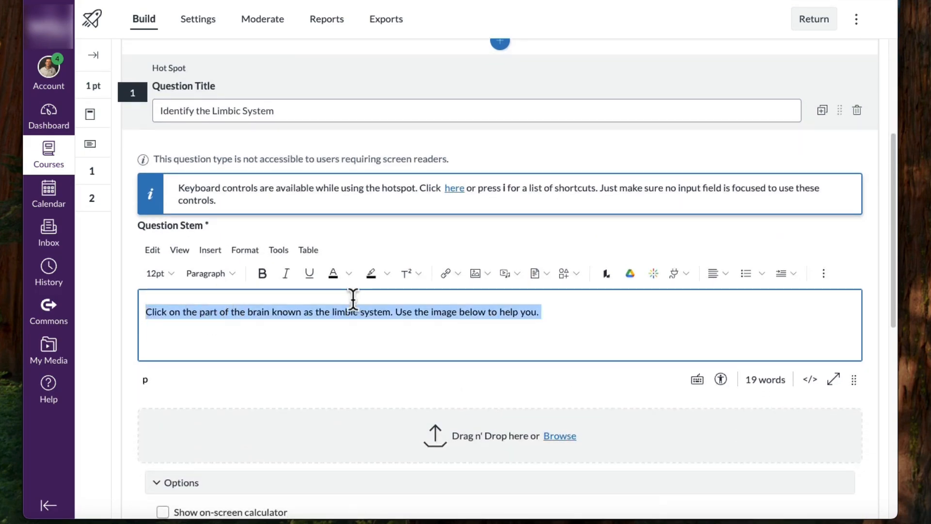
pyautogui.scroll(-1, 370, 304)
pyautogui.click(402, 312)
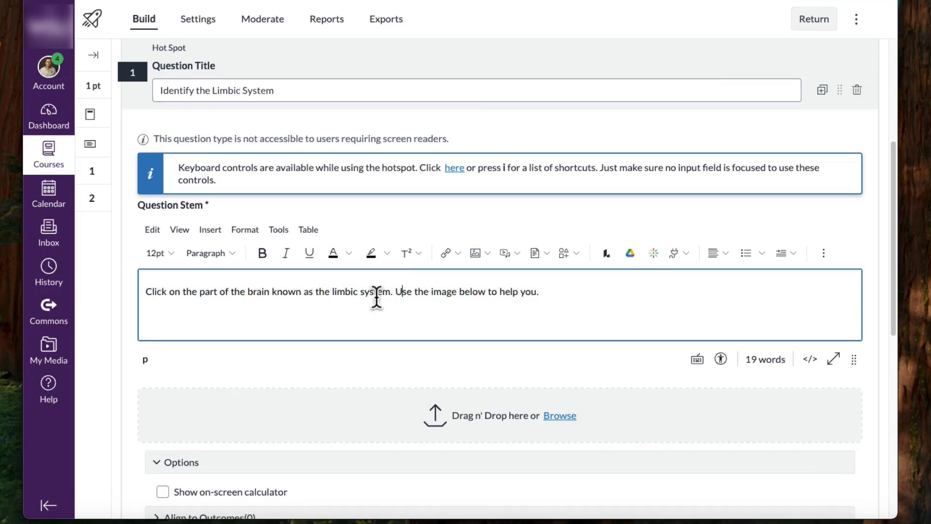
# - Upload the brain diagram image from the desktop as the hot spot question's picture
pyautogui.scroll(-3, 359, 303)
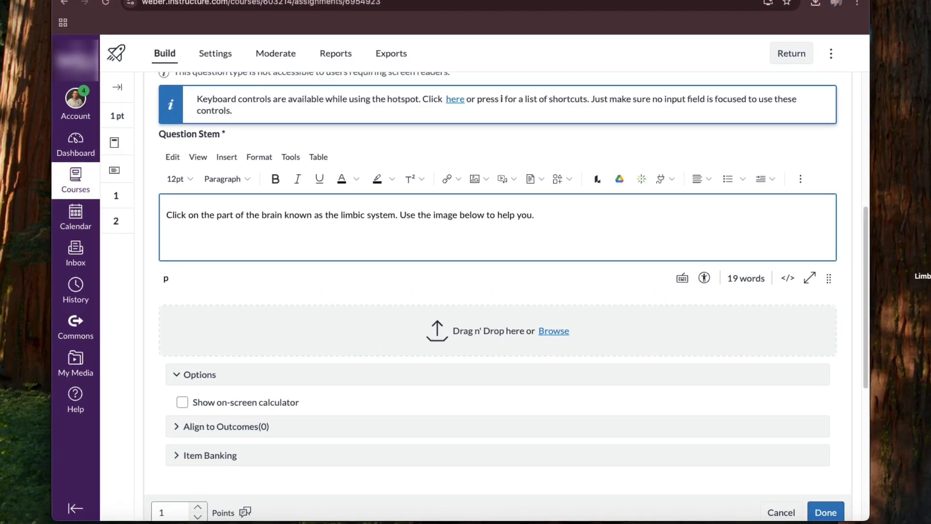
pyautogui.moveTo(930, 251)
pyautogui.mouseDown()
pyautogui.moveTo(577, 330)
pyautogui.moveTo(475, 333)
pyautogui.mouseUp()
pyautogui.scroll(2, 573, 294)
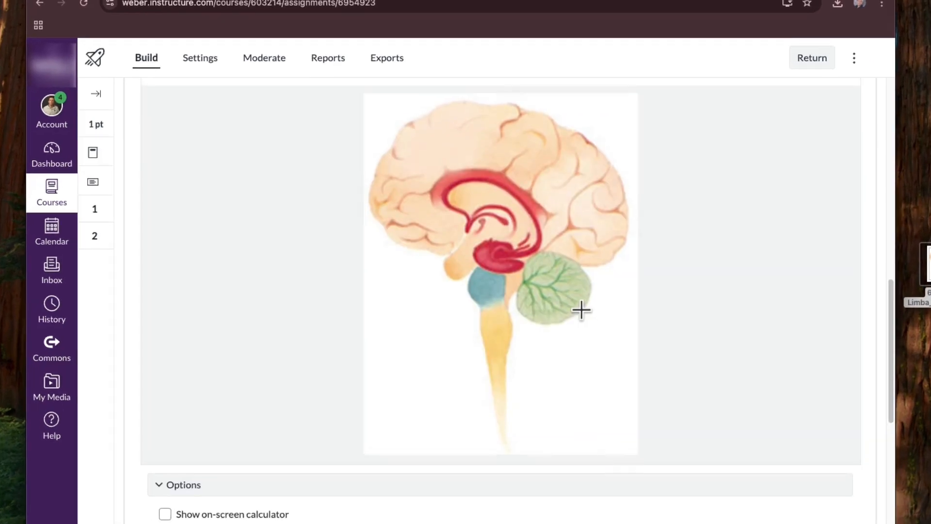
# - Draw an oval hot spot on the brain image covering the red limbic system area
pyautogui.scroll(1, 580, 312)
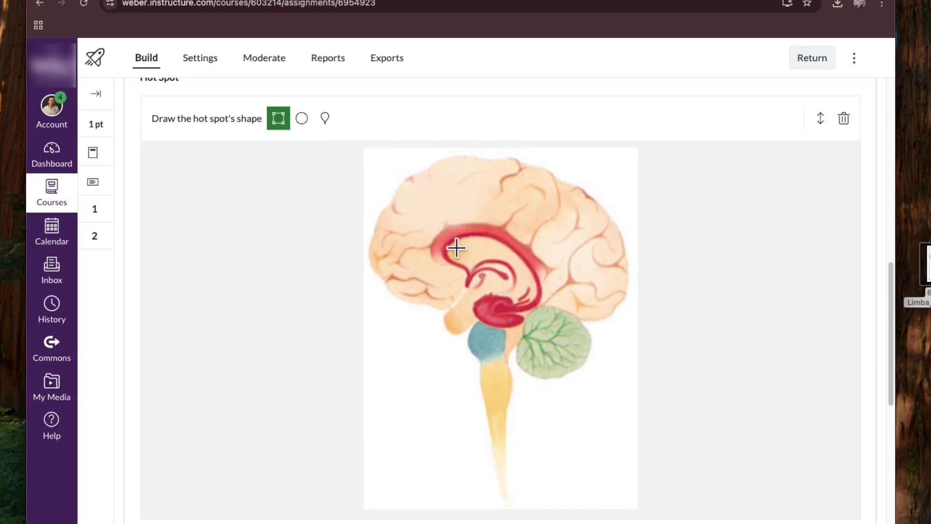
pyautogui.scroll(3, 523, 313)
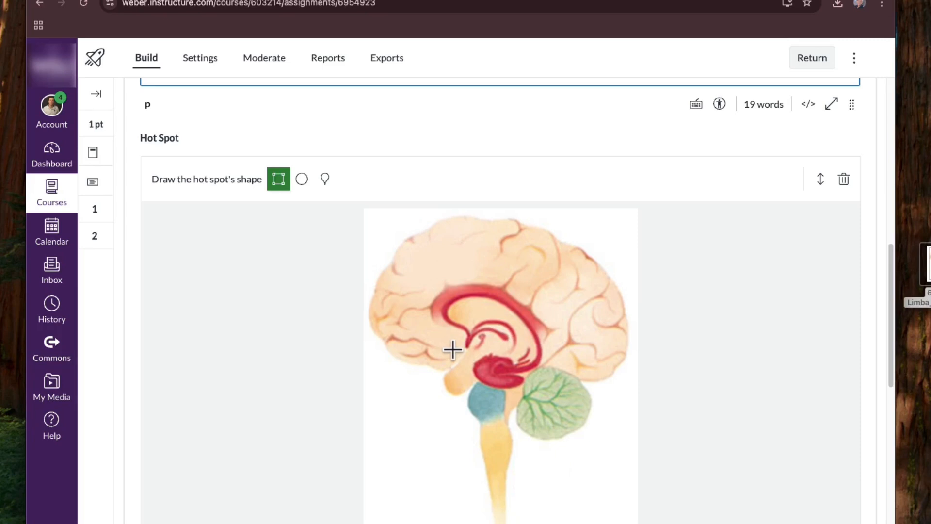
pyautogui.scroll(-3, 453, 349)
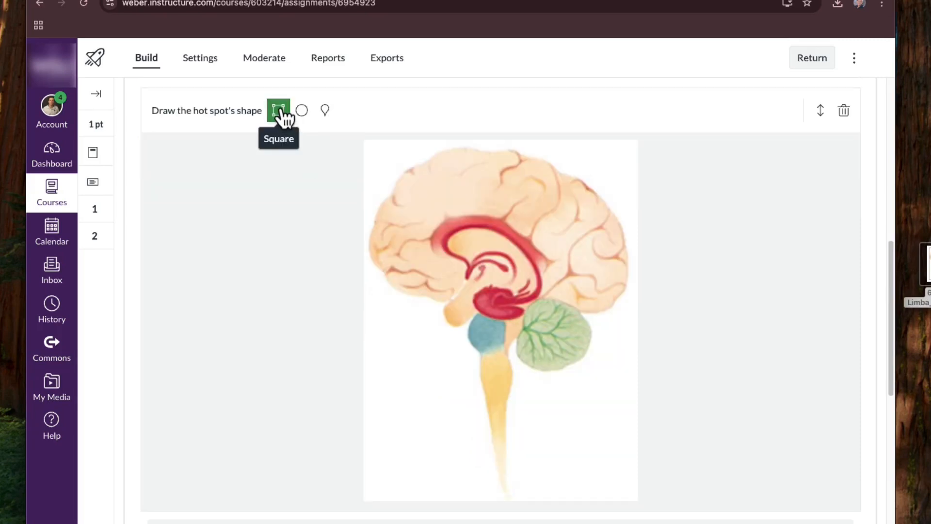
pyautogui.scroll(1, 291, 145)
pyautogui.click(303, 165)
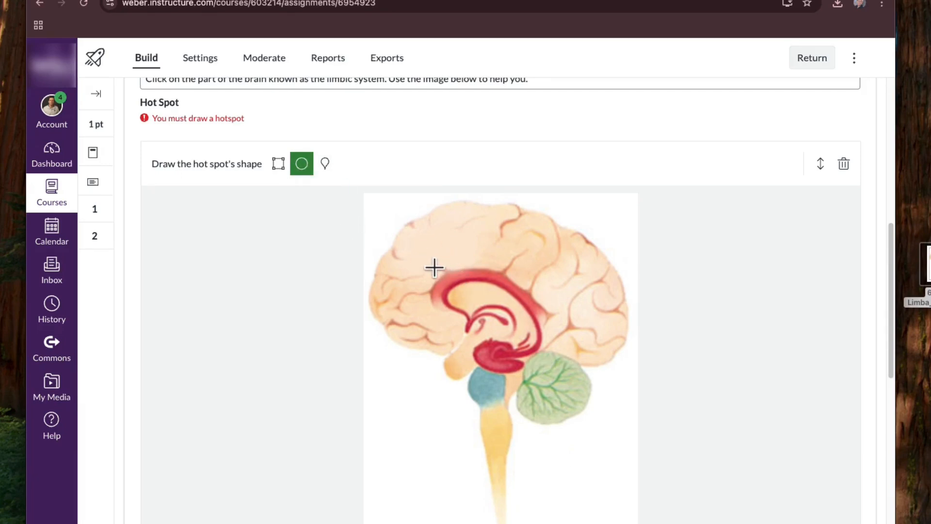
pyautogui.moveTo(431, 270); pyautogui.dragTo(547, 374)
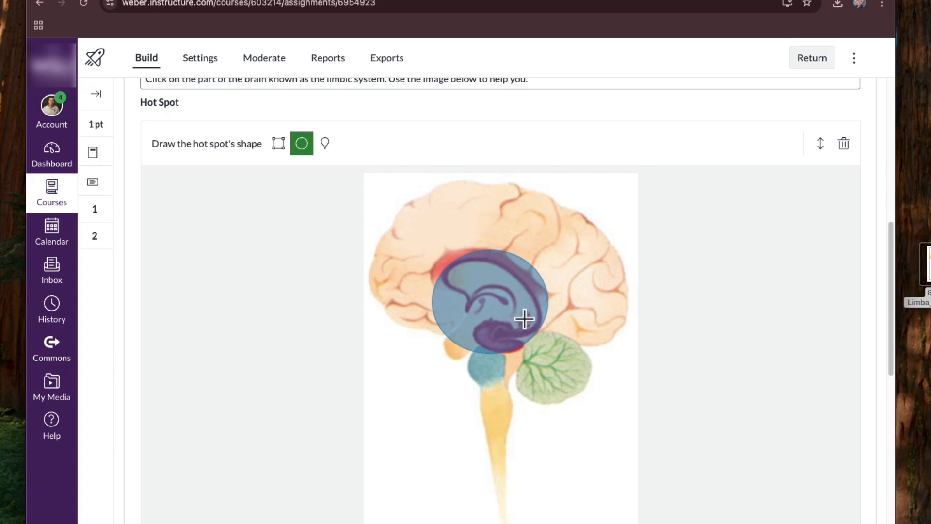
# - Collapse and re-expand the question's options, then finish editing the hot spot question
pyautogui.scroll(-2, 537, 300)
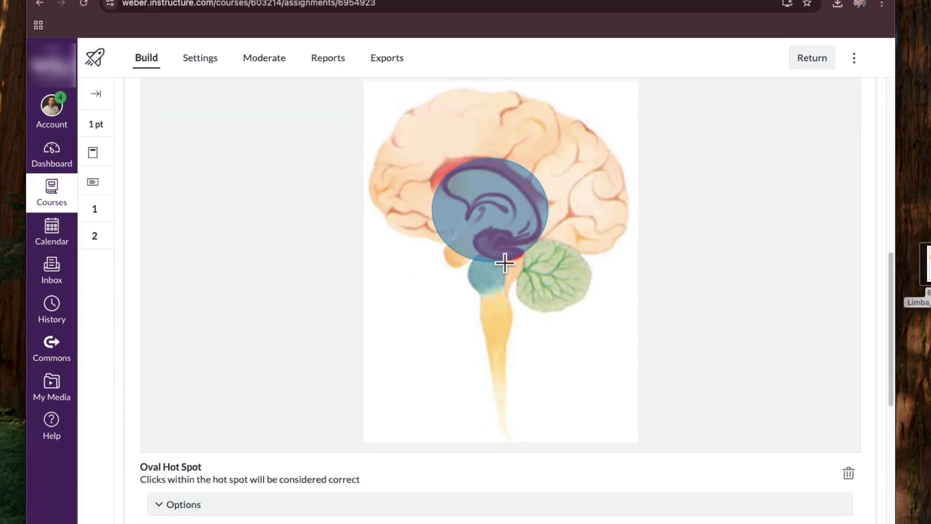
pyautogui.scroll(-2, 505, 262)
pyautogui.click(161, 408)
pyautogui.click(161, 409)
pyautogui.scroll(-1, 323, 372)
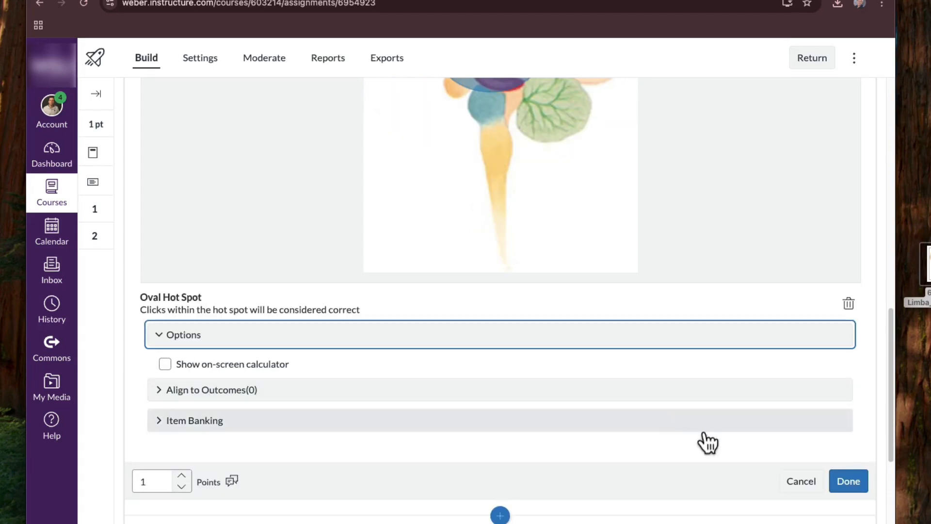
pyautogui.click(848, 491)
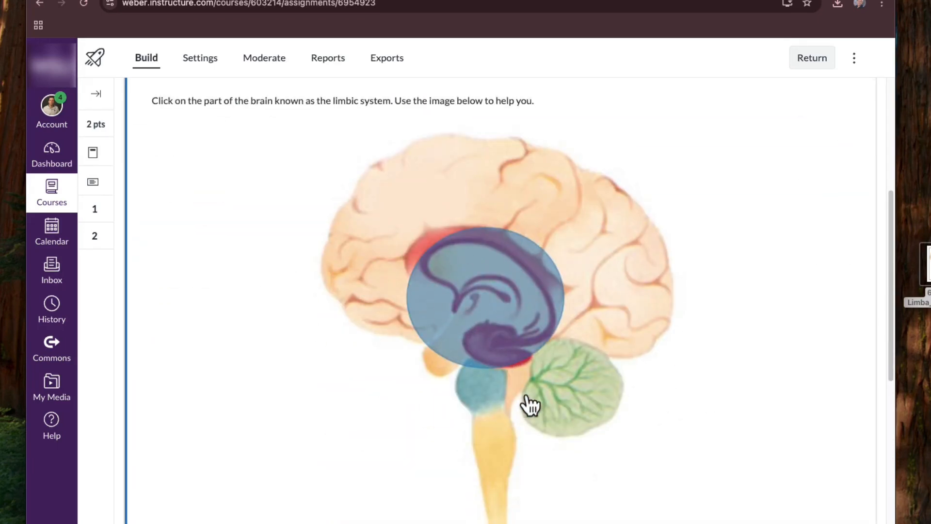
# - Reopen the hot spot question for editing and set its value to 2 points
pyautogui.scroll(2, 523, 401)
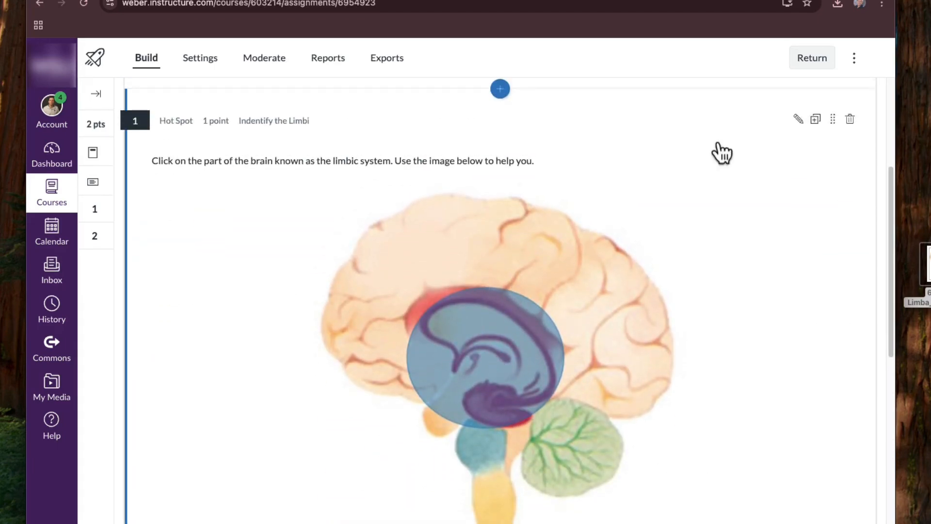
pyautogui.click(798, 119)
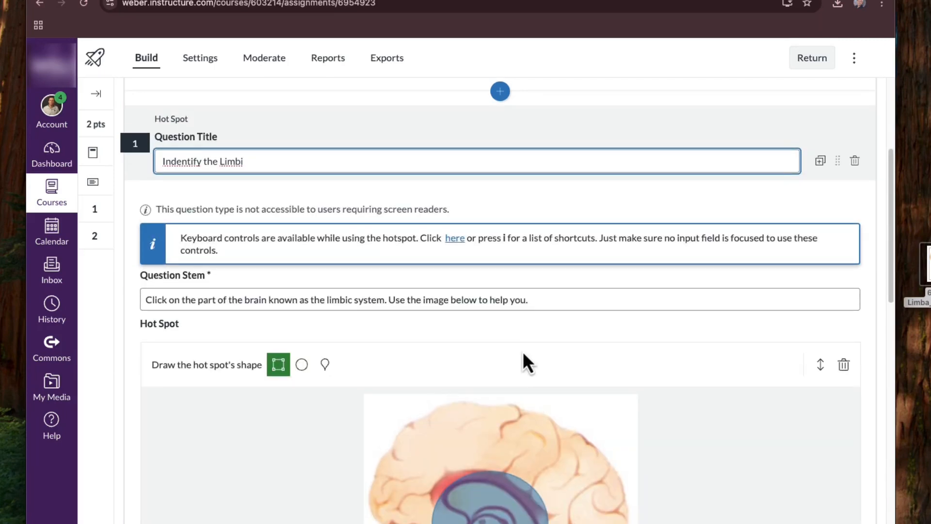
pyautogui.scroll(-10, 516, 334)
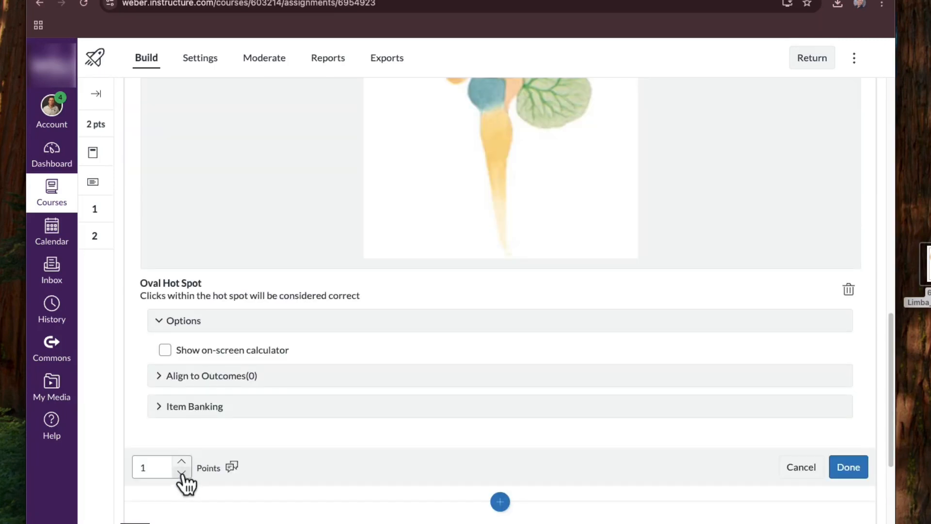
pyautogui.doubleClick(138, 467)
pyautogui.write('2')
# - Open the question's student feedback and enter "Yes you got it!" for a correct answer
pyautogui.scroll(-2, 166, 465)
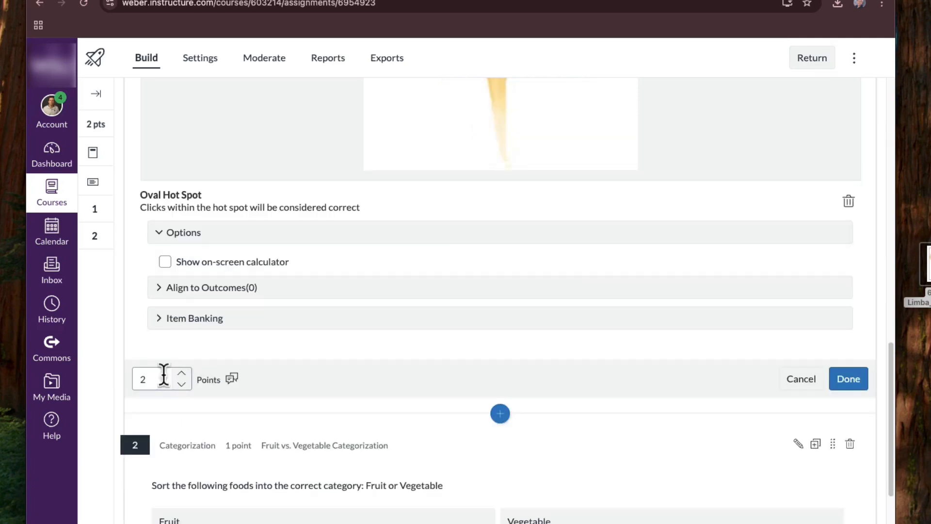
pyautogui.click(232, 378)
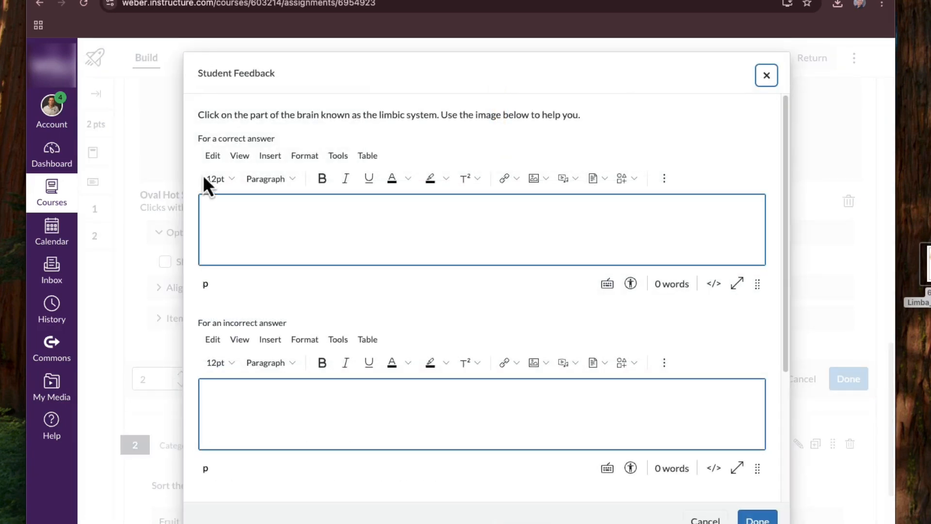
pyautogui.click(219, 212)
pyautogui.write('Yes you got it!')
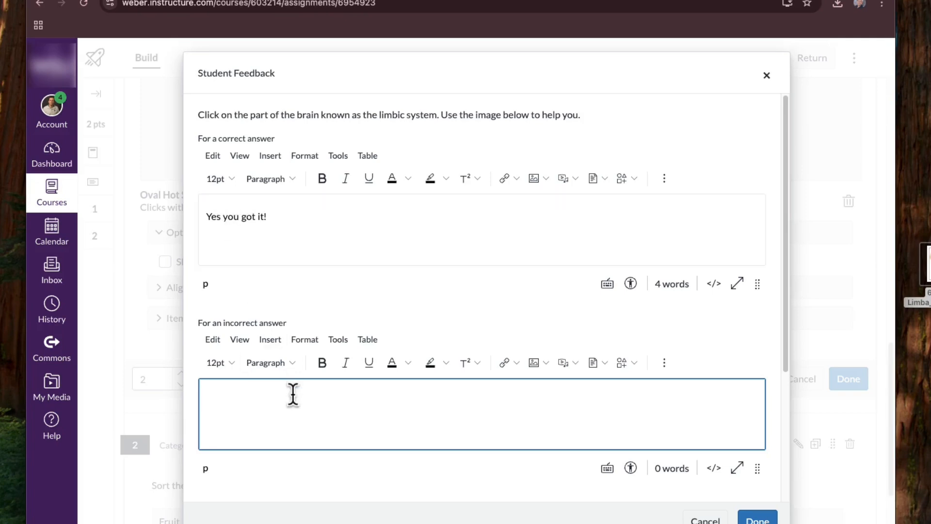
# - Enter the incorrect-answer feedback "Not quite. Please review your notes in chapter 2 of the textbook."
pyautogui.write('Not quite. Please review')
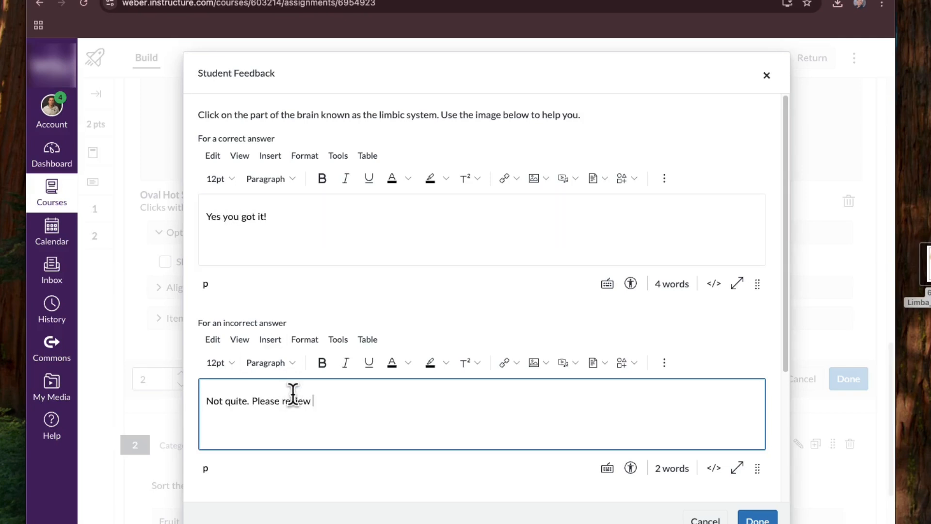
pyautogui.write(' your notes in chapter 2 of t')
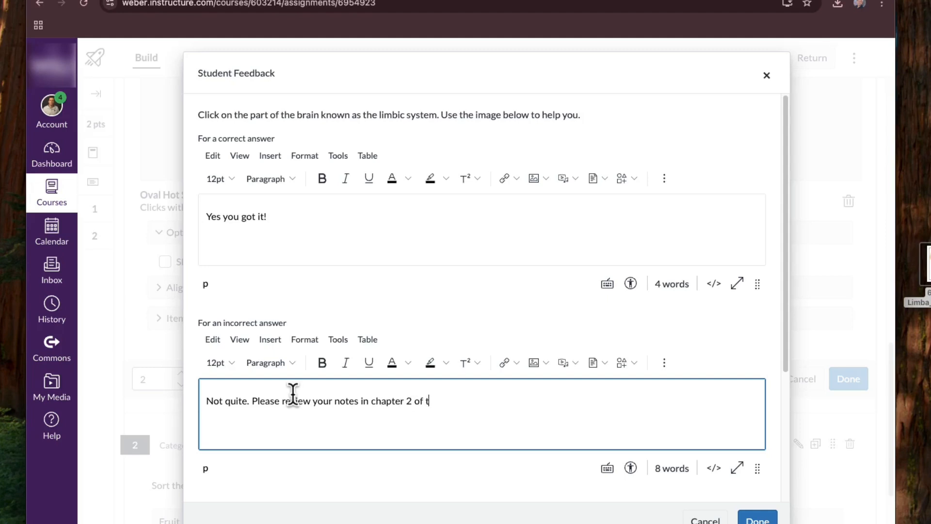
pyautogui.write('he textbook.')
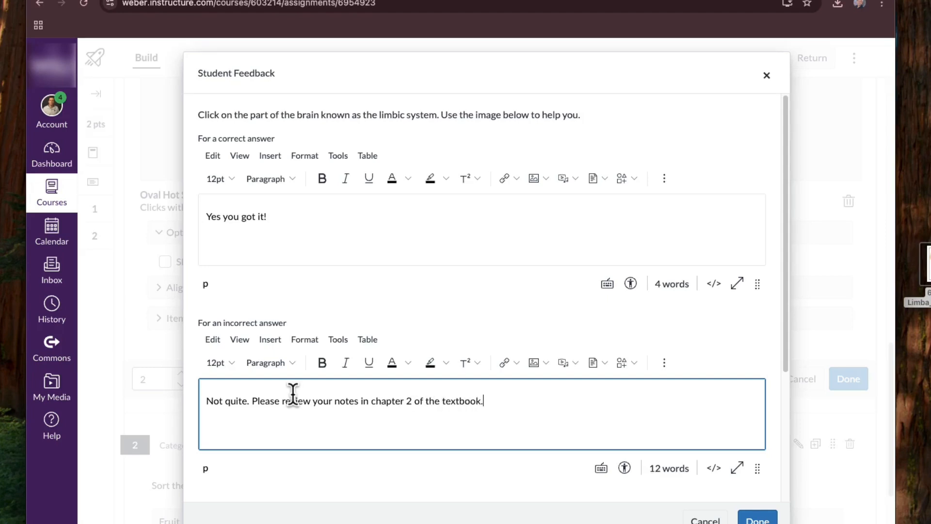
# - Save the student feedback for correct and incorrect answers and finish editing the hot spot question
pyautogui.click(758, 518)
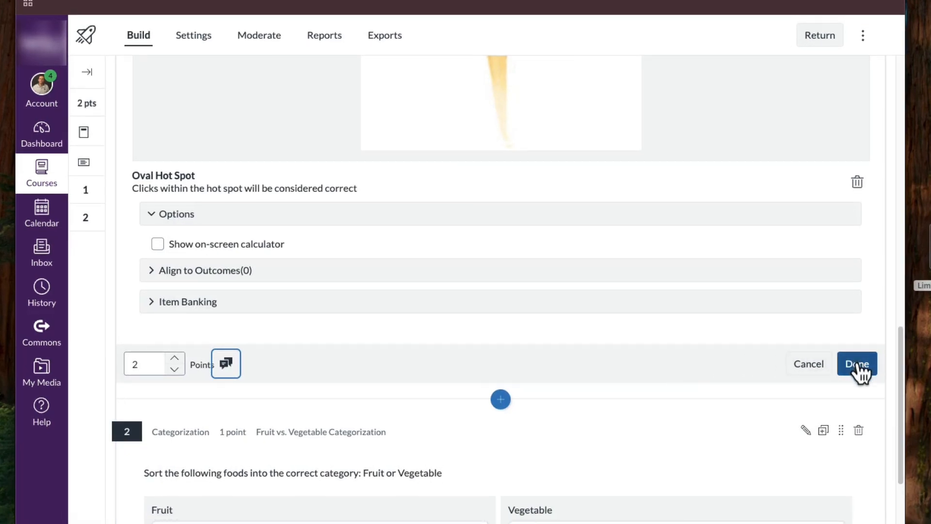
pyautogui.click(857, 365)
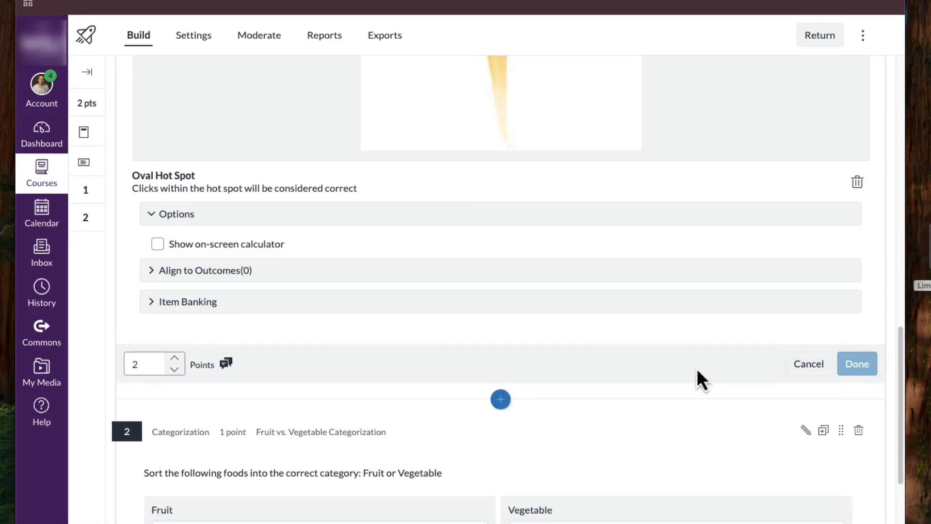
pyautogui.scroll(-1, 681, 386)
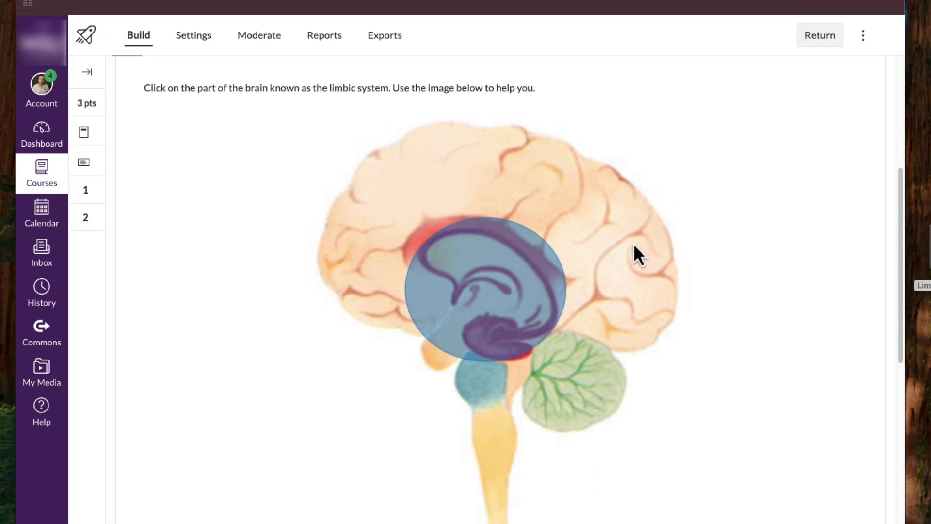
pyautogui.scroll(5, 627, 304)
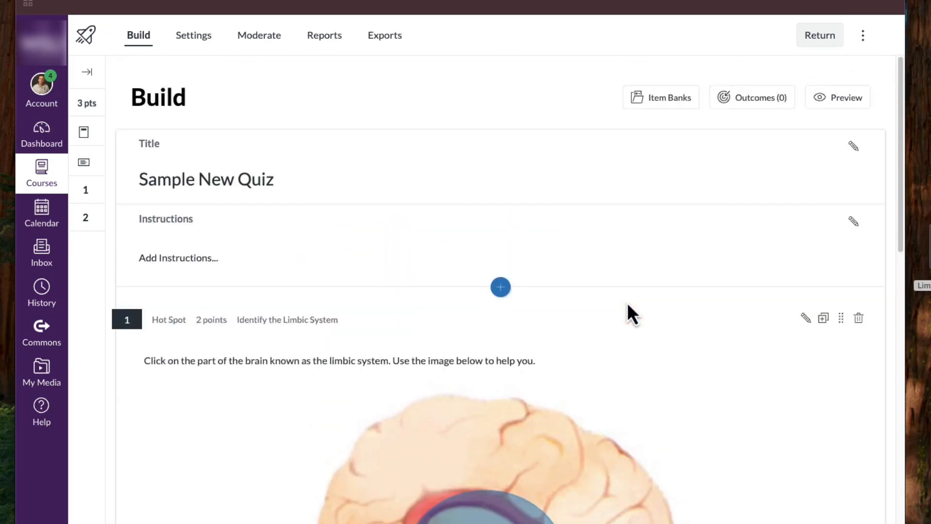
pyautogui.click(464, 283)
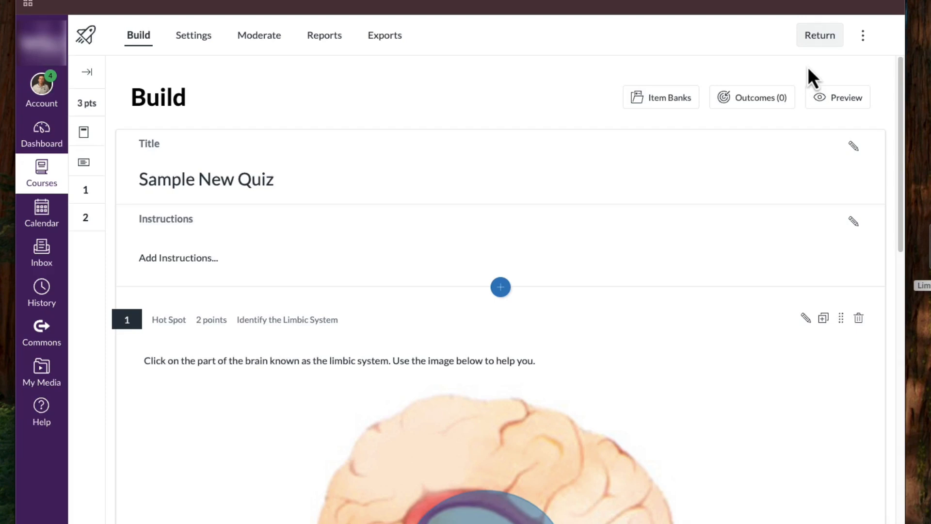
# - Preview the quiz and answer question 1 by marking a point within the red limbic system in the brain image
pyautogui.click(842, 109)
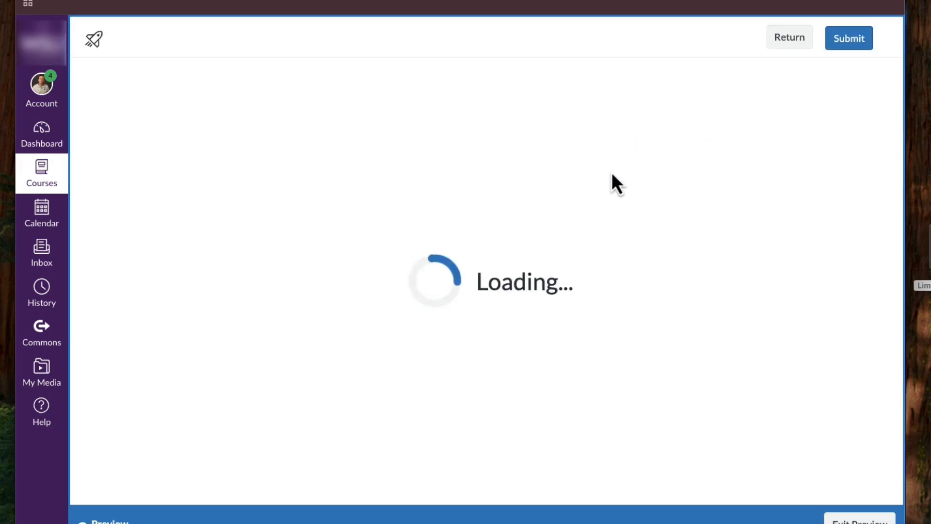
pyautogui.scroll(-4, 598, 187)
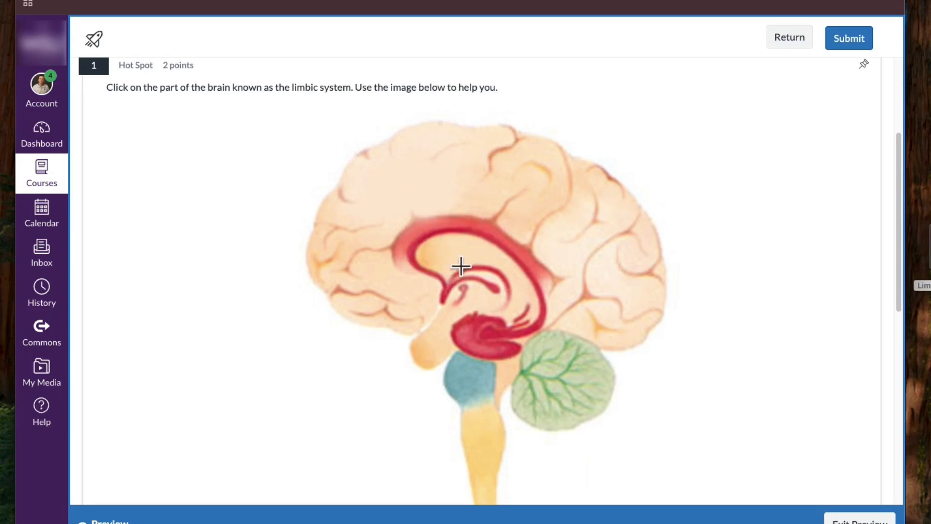
pyautogui.click(495, 315)
# - Submit the preview attempt and confirm the submission with question 2 left unanswered
pyautogui.scroll(-2, 518, 306)
pyautogui.scroll(2, 520, 305)
pyautogui.click(843, 43)
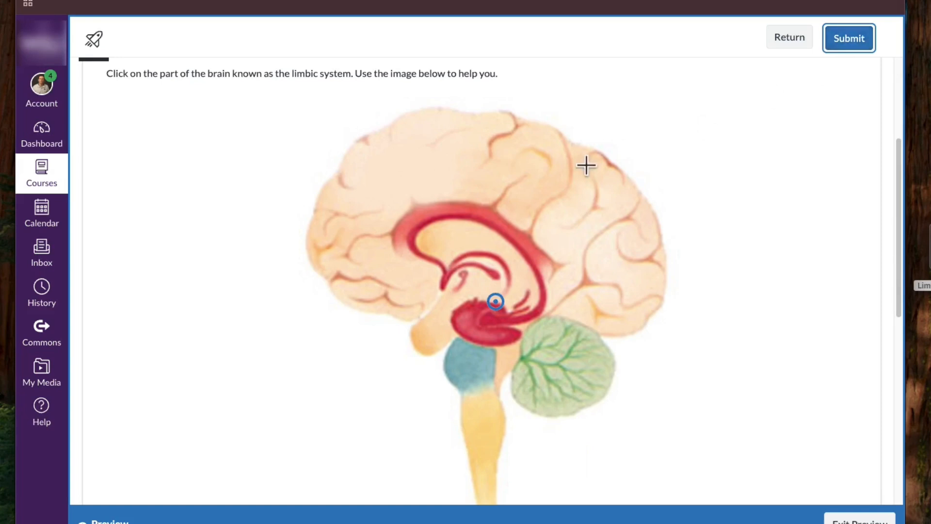
pyautogui.scroll(1, 558, 227)
pyautogui.click(846, 46)
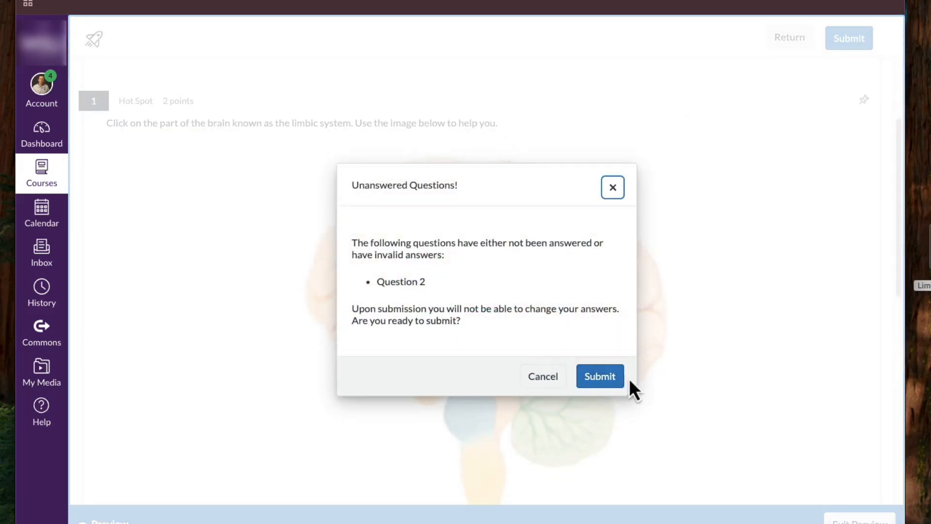
pyautogui.click(605, 380)
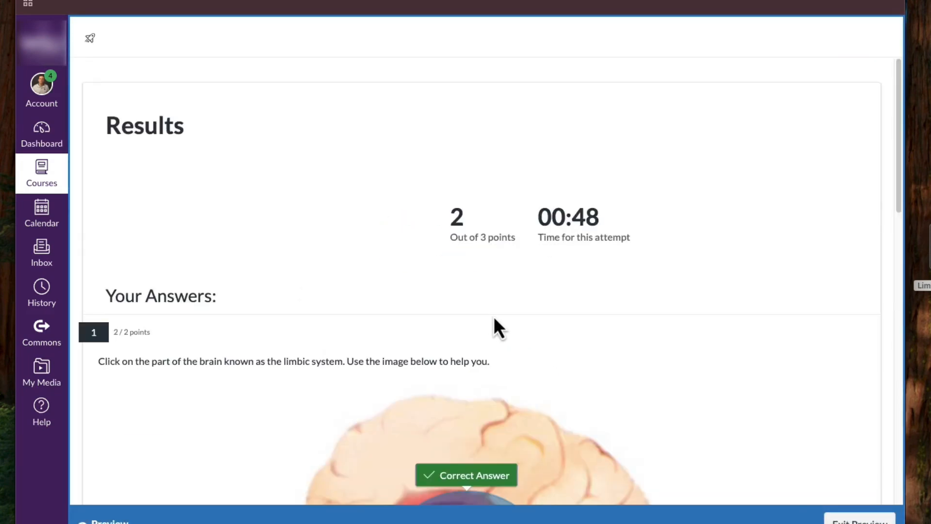
# - Examine the attempt's results: the overall score, the marked hot spot answer, its feedback and the categorization question
pyautogui.doubleClick(456, 216)
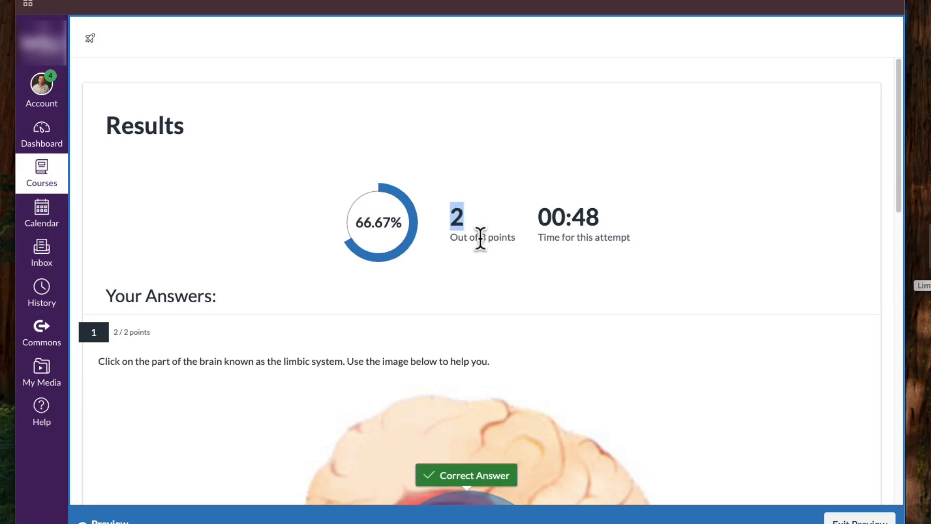
pyautogui.moveTo(479, 237); pyautogui.dragTo(507, 237)
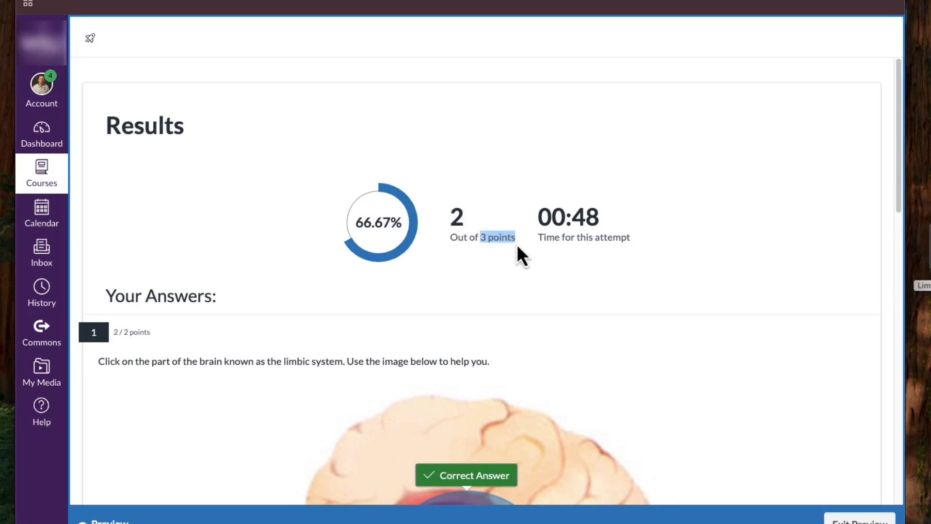
pyautogui.scroll(-5, 517, 249)
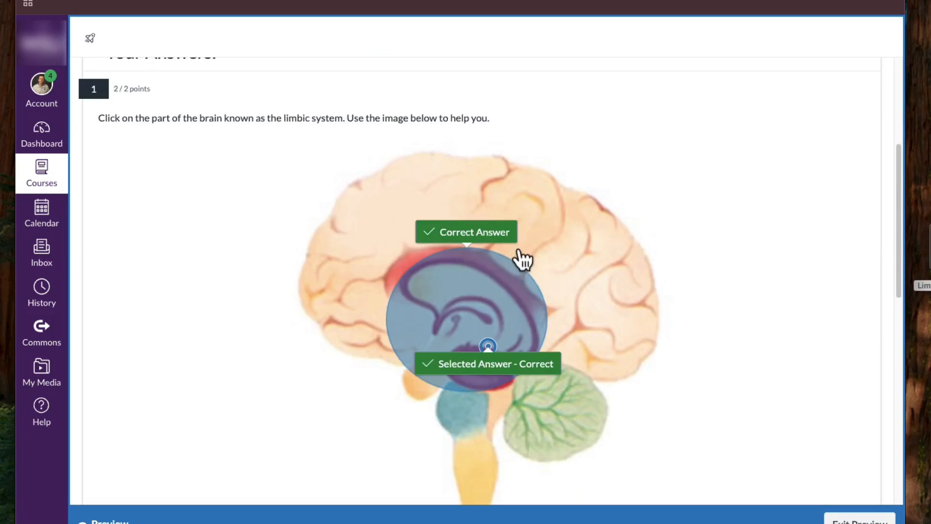
pyautogui.scroll(-1, 552, 264)
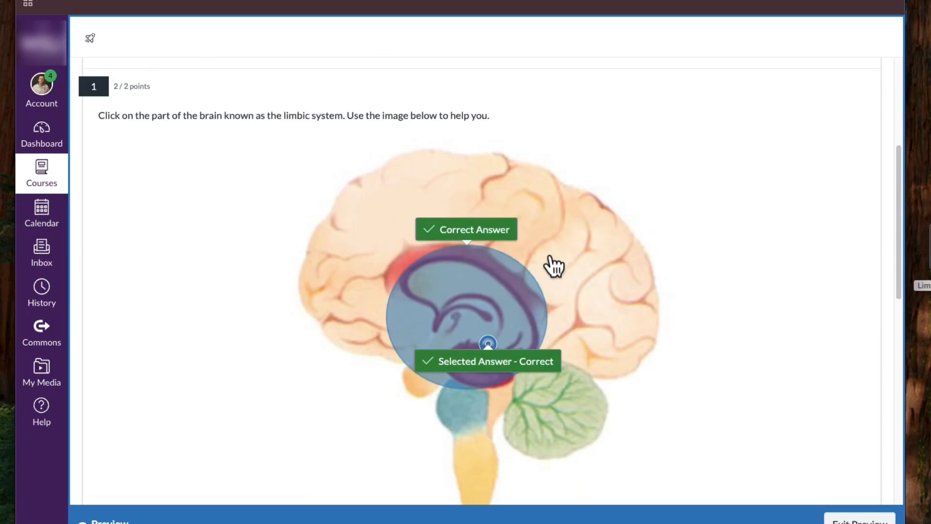
pyautogui.scroll(-11, 553, 266)
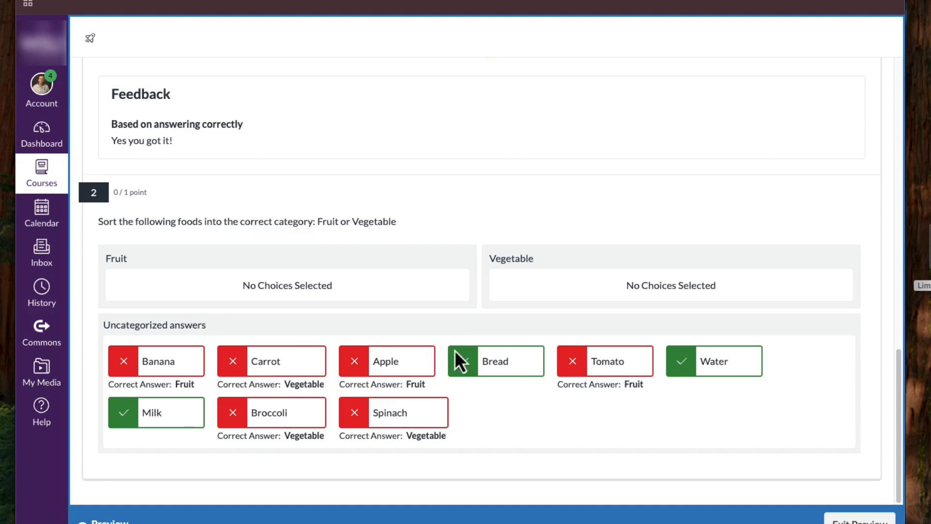
pyautogui.scroll(12, 461, 359)
pyautogui.scroll(-3, 470, 362)
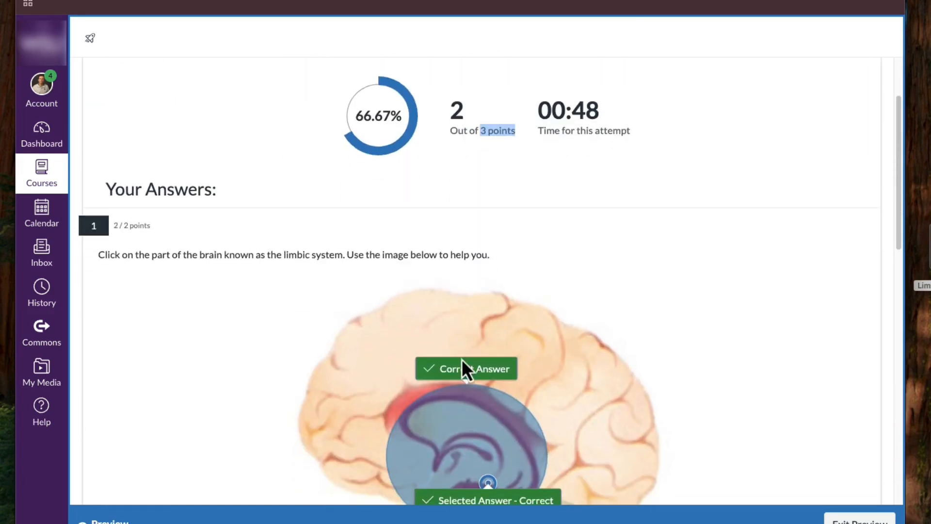
pyautogui.scroll(-2, 487, 388)
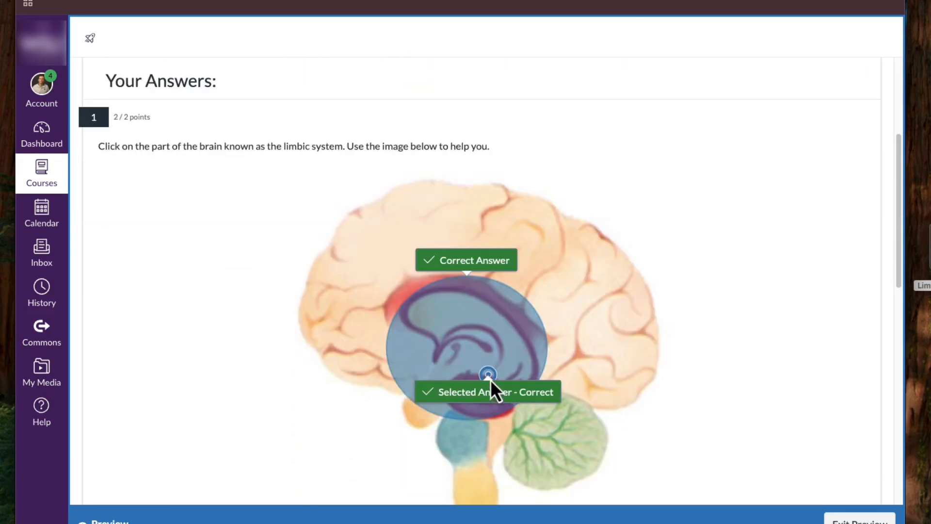
pyautogui.scroll(-2, 496, 385)
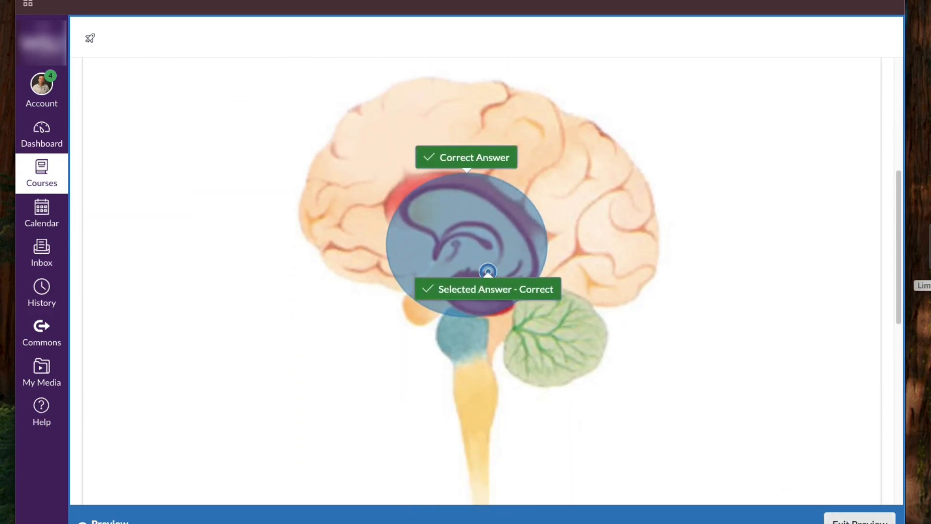